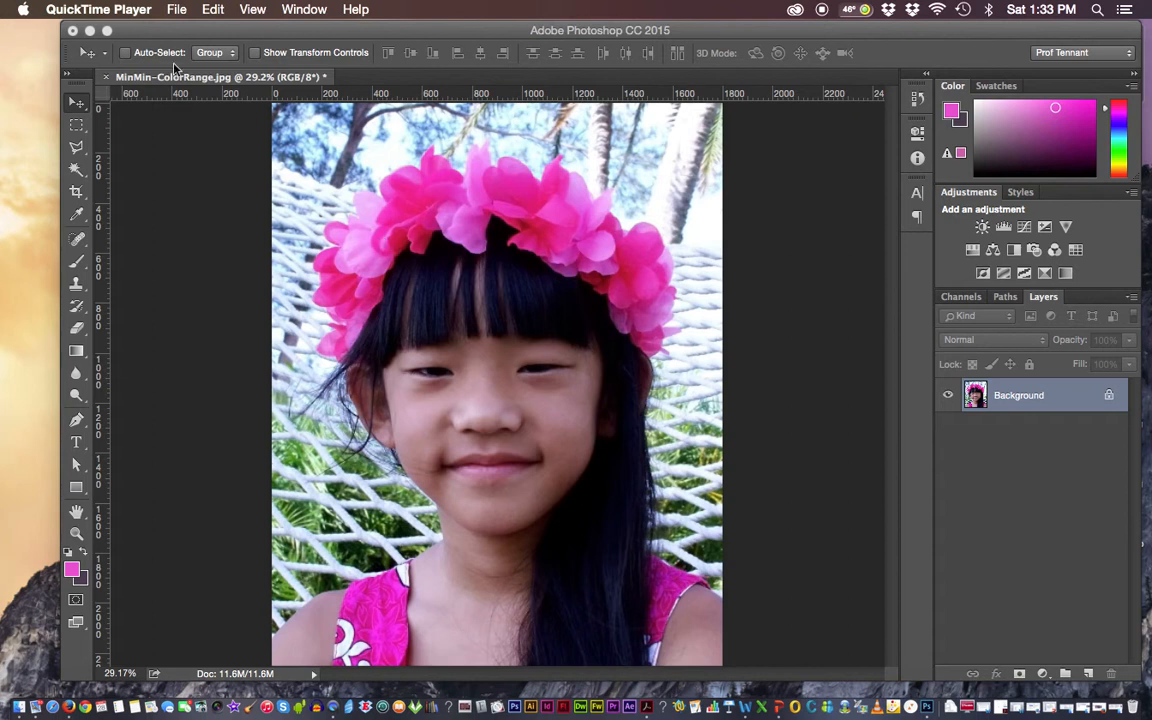
Step: Save the portrait as a copy in Photoshop format under the file name MinMin-ColorRange-1.psd
click(146, 27)
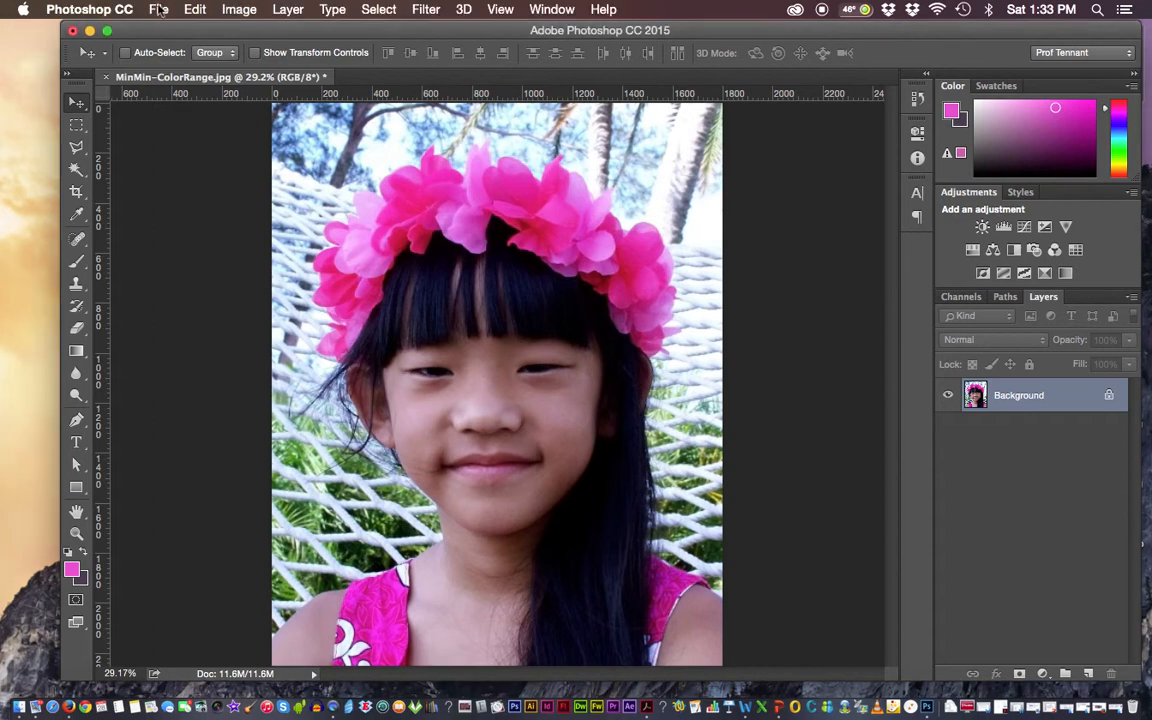
click(158, 9)
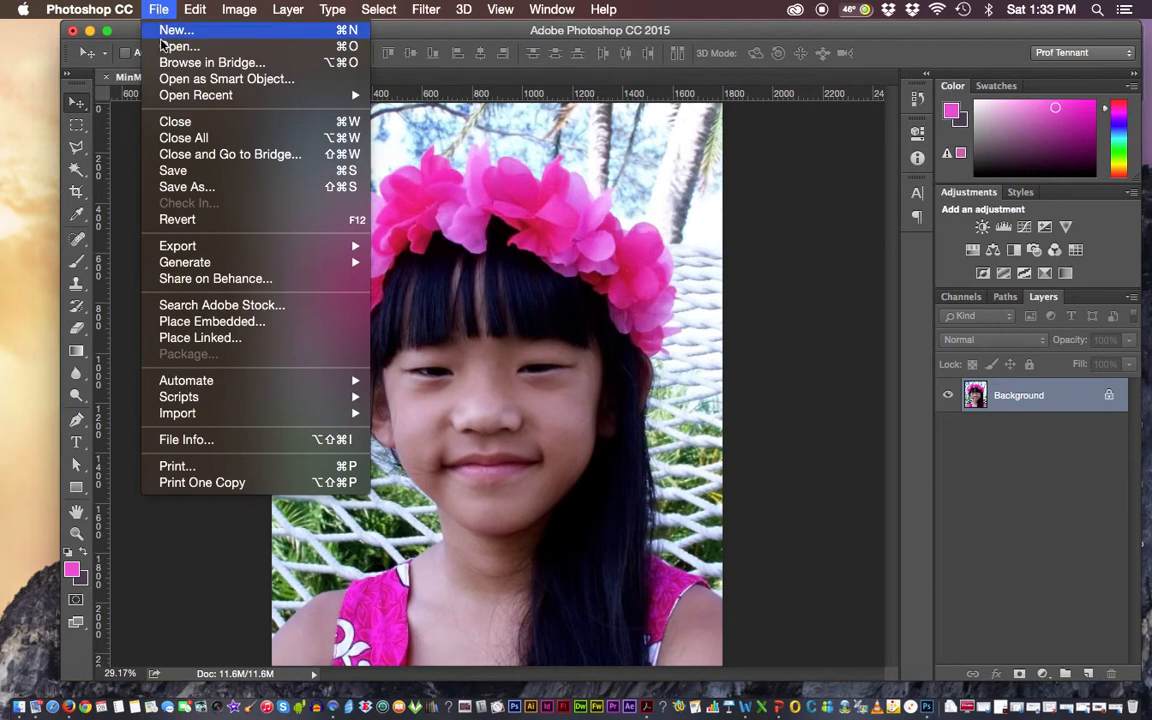
click(182, 187)
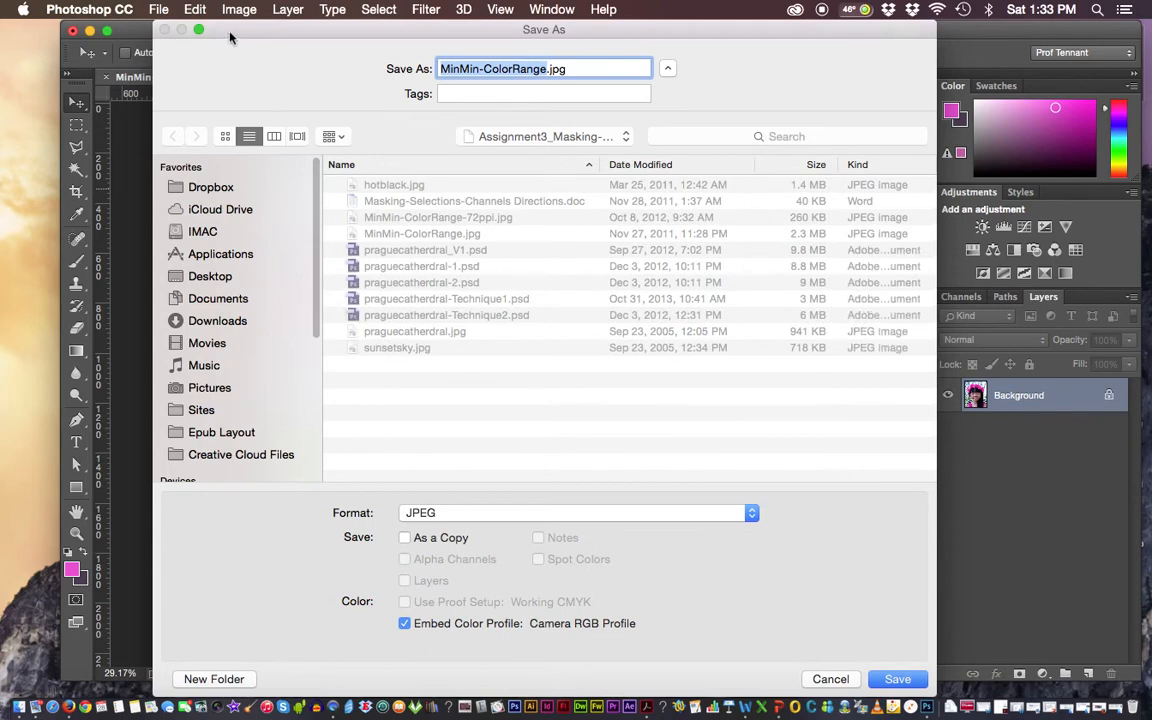
drag(230, 37, 291, 37)
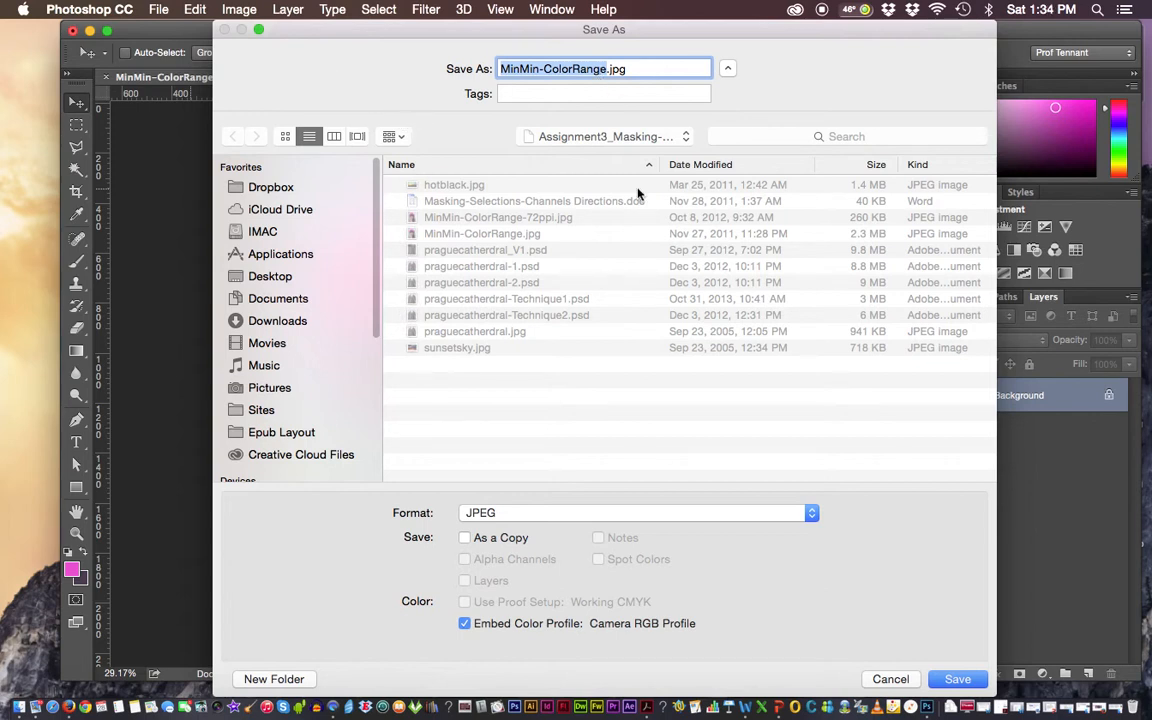
click(623, 513)
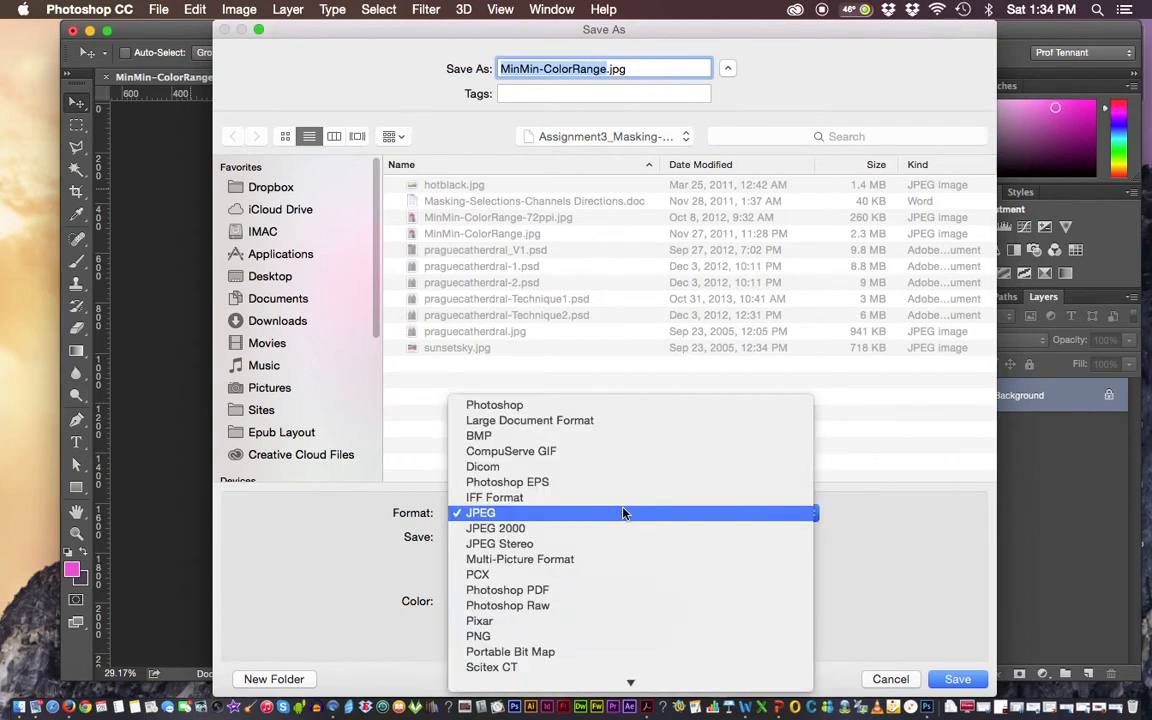
click(510, 408)
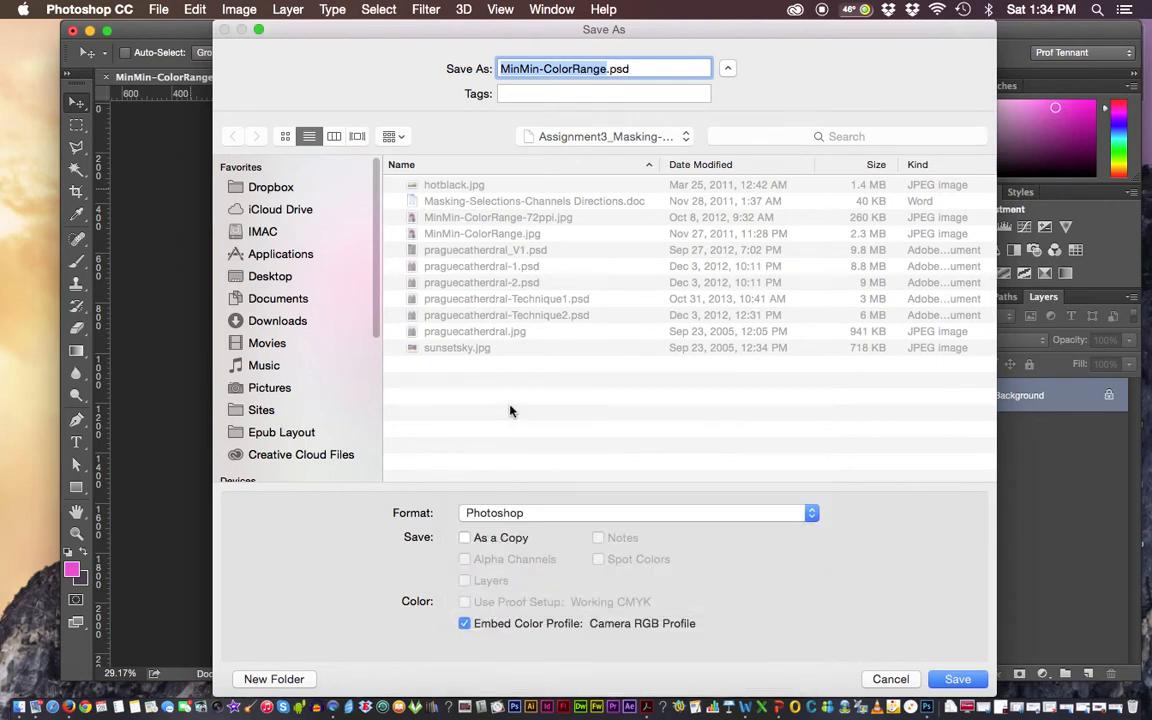
click(606, 68)
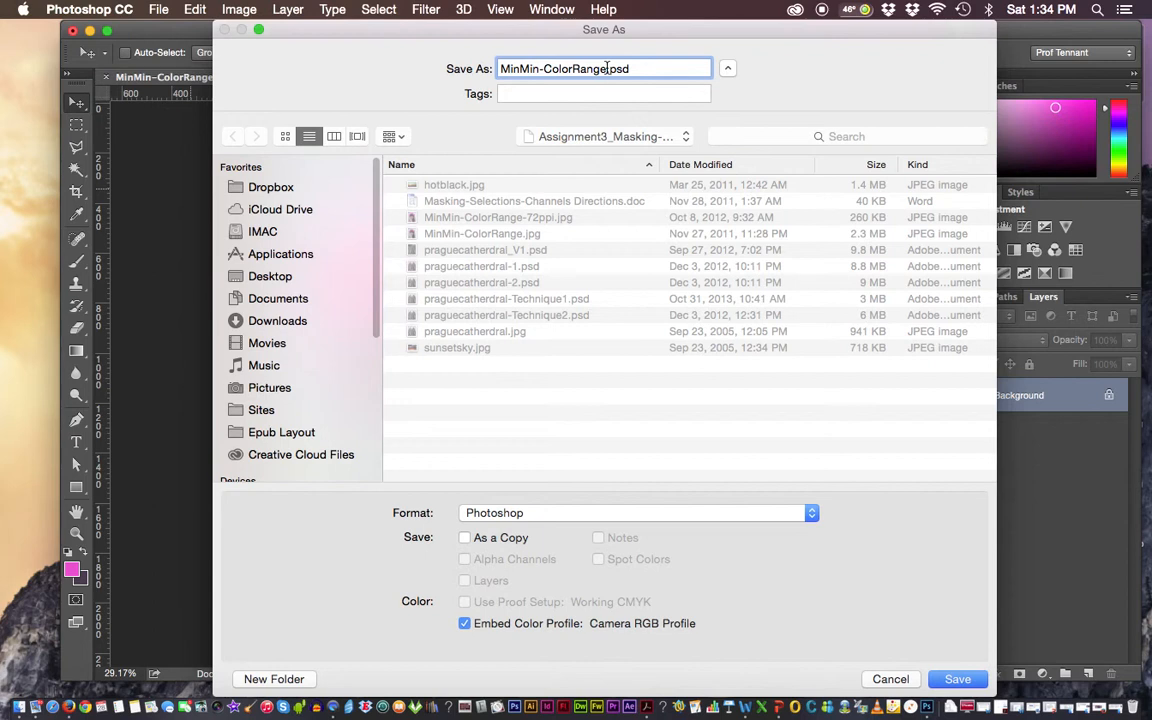
text(-1)
click(956, 678)
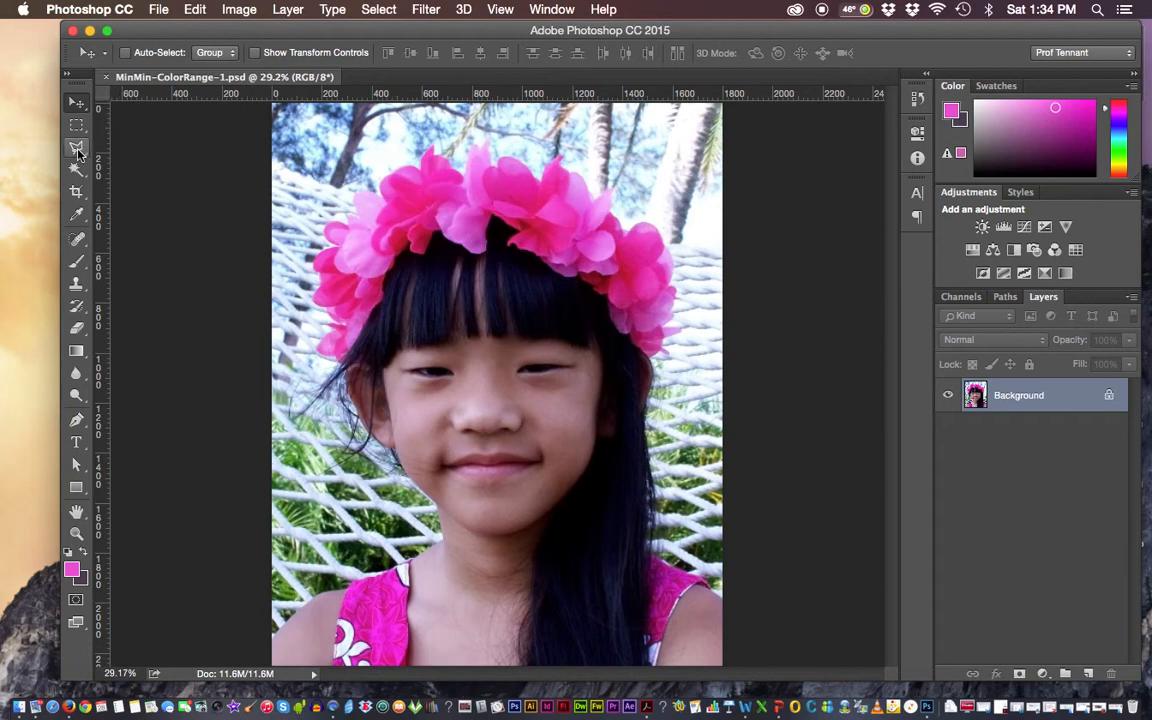
click(380, 12)
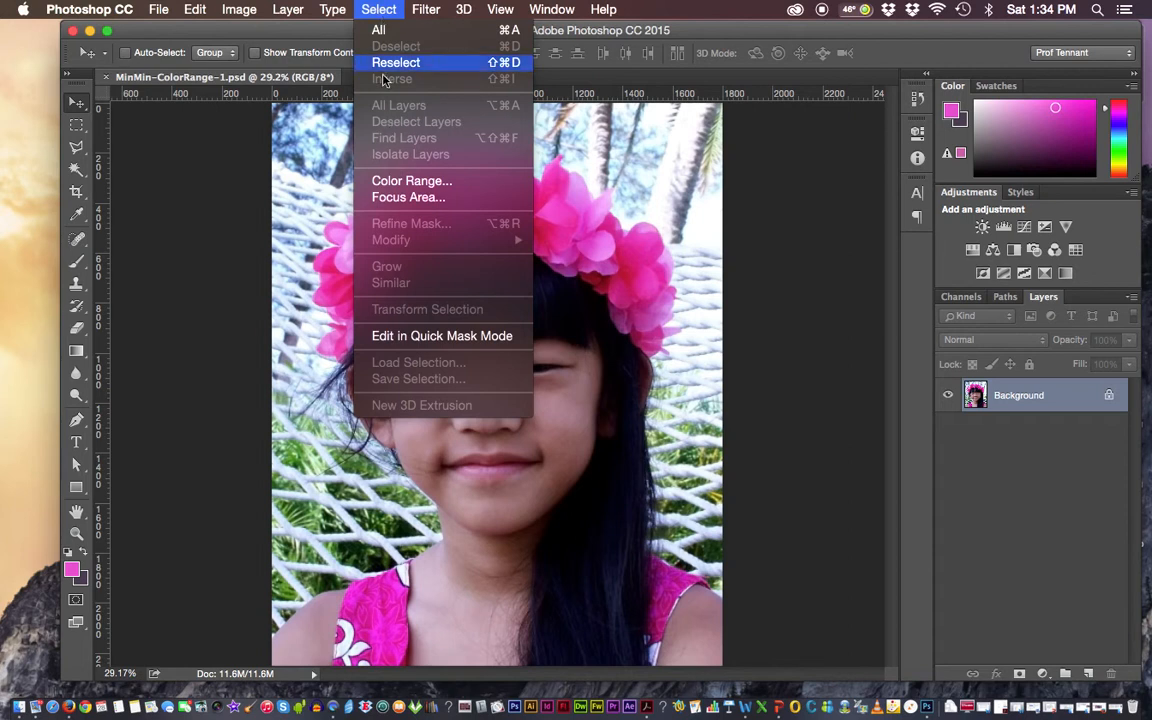
click(395, 182)
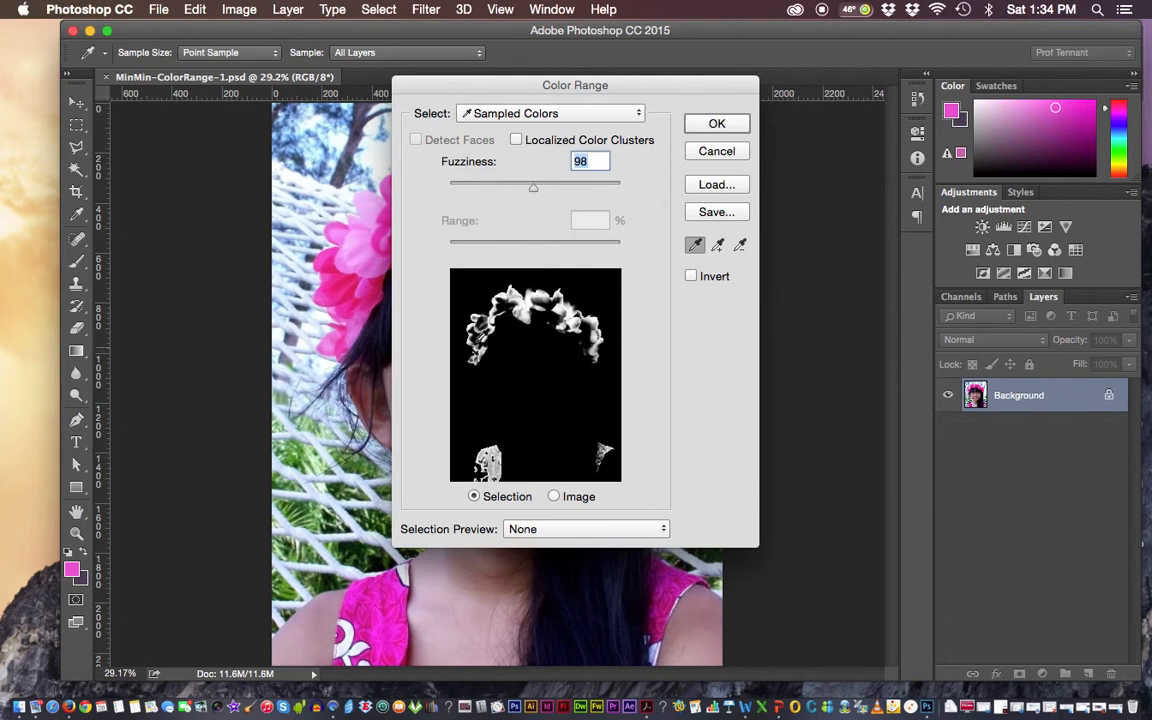
drag(512, 92, 694, 88)
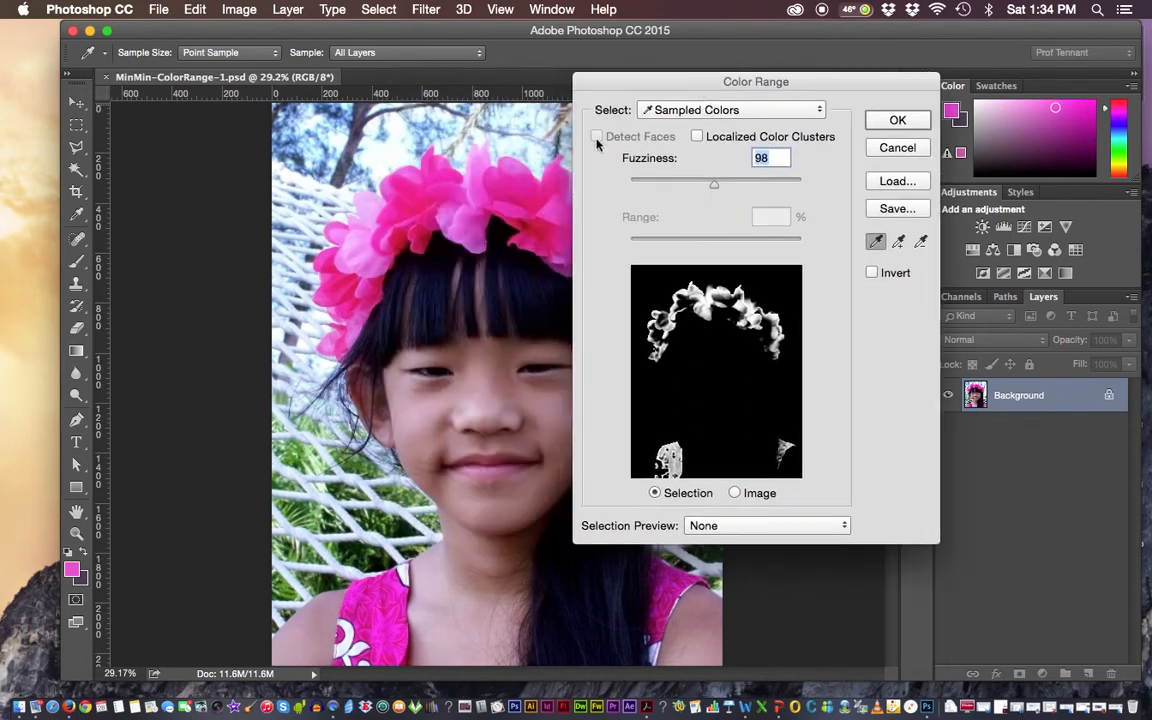
click(900, 245)
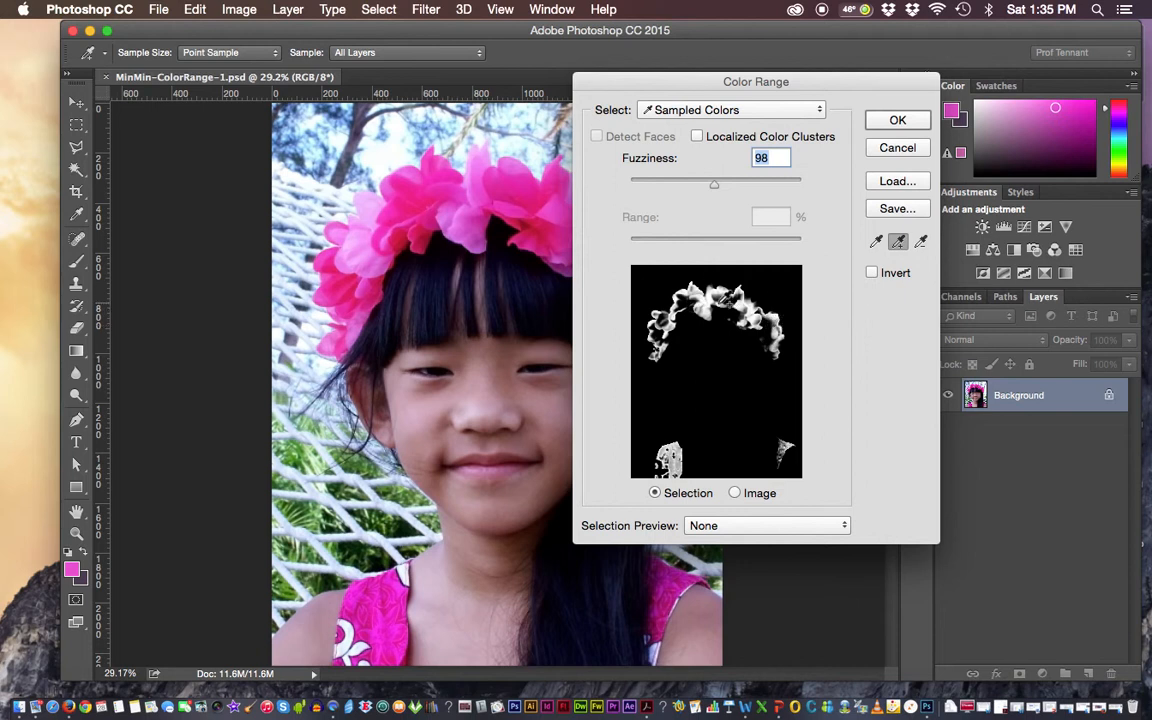
click(458, 212)
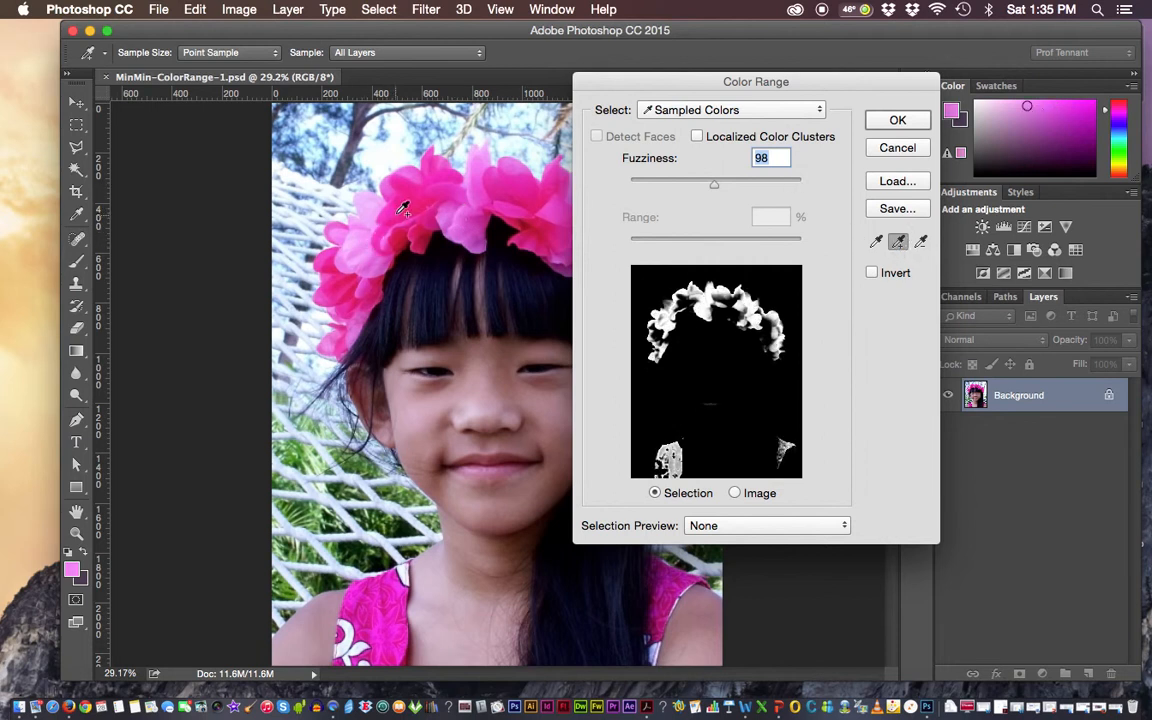
click(389, 195)
click(320, 214)
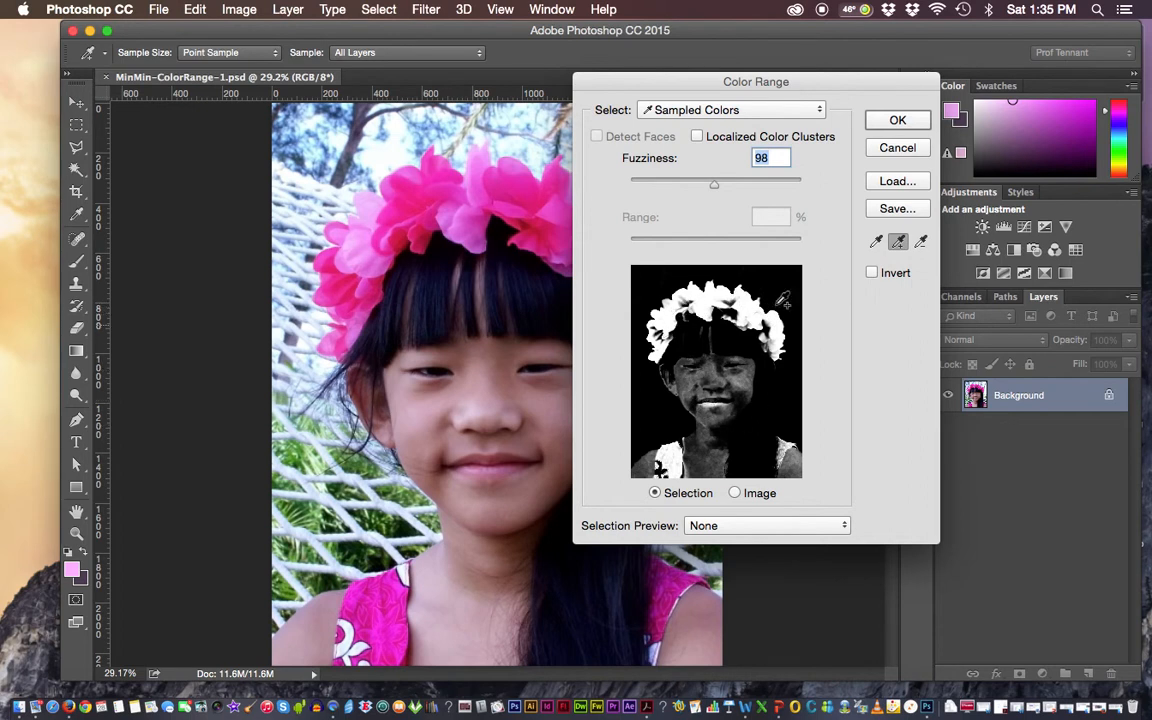
click(884, 148)
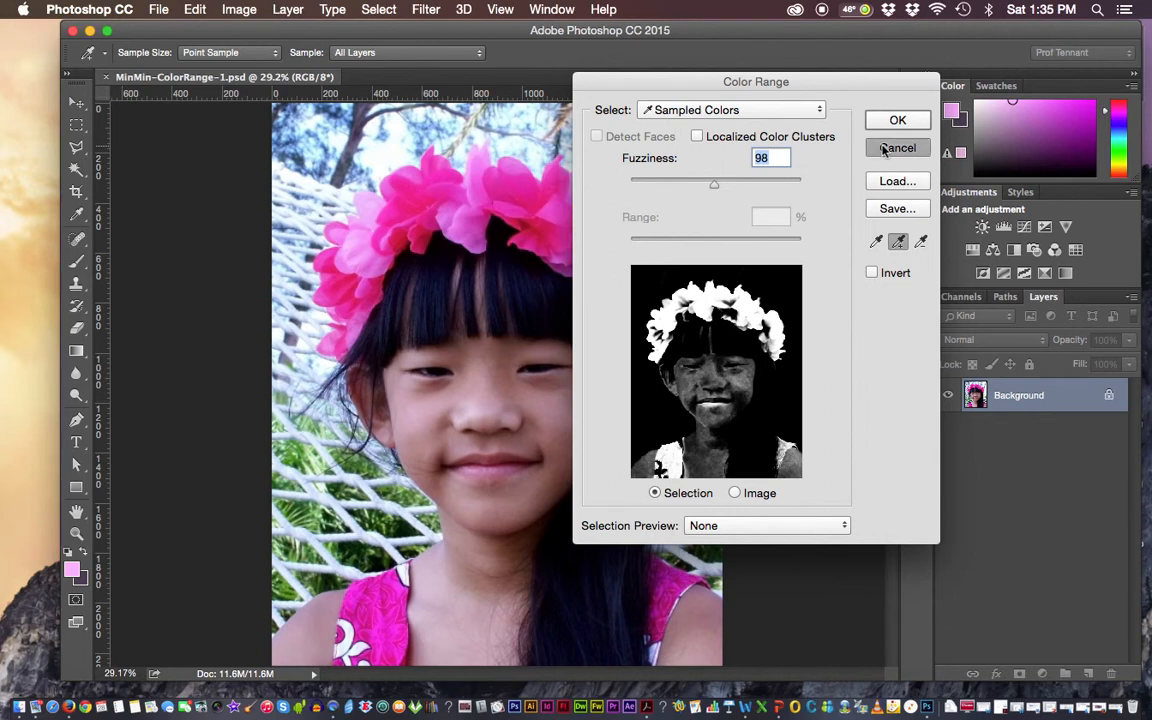
Step: Draw a closed Polygonal Lasso selection loosely around the pink flower crown, just outside the petals and through the dark hair beneath them
click(81, 149)
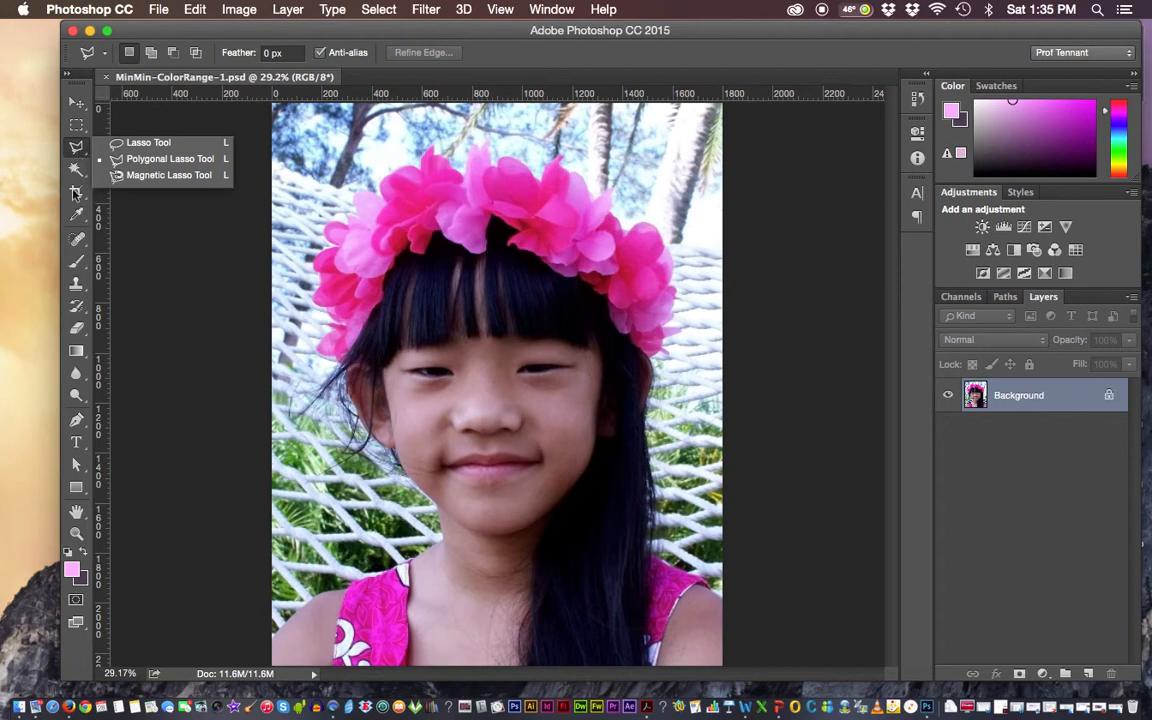
click(120, 160)
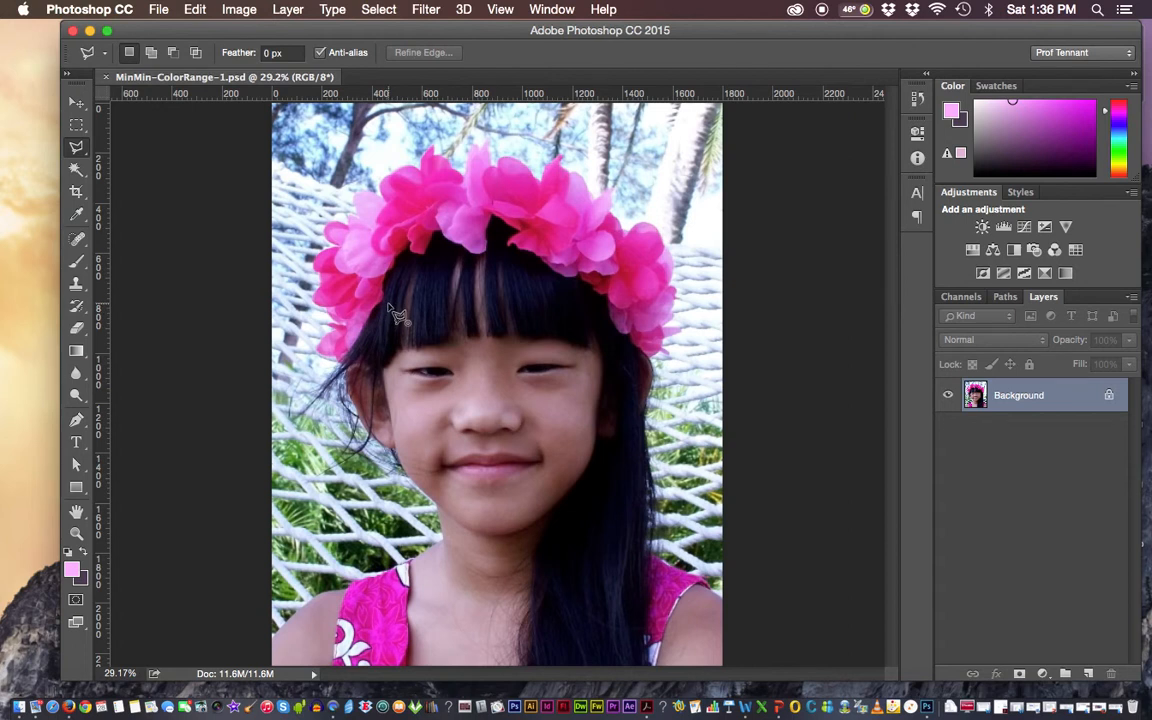
scroll(397, 315, up, 2)
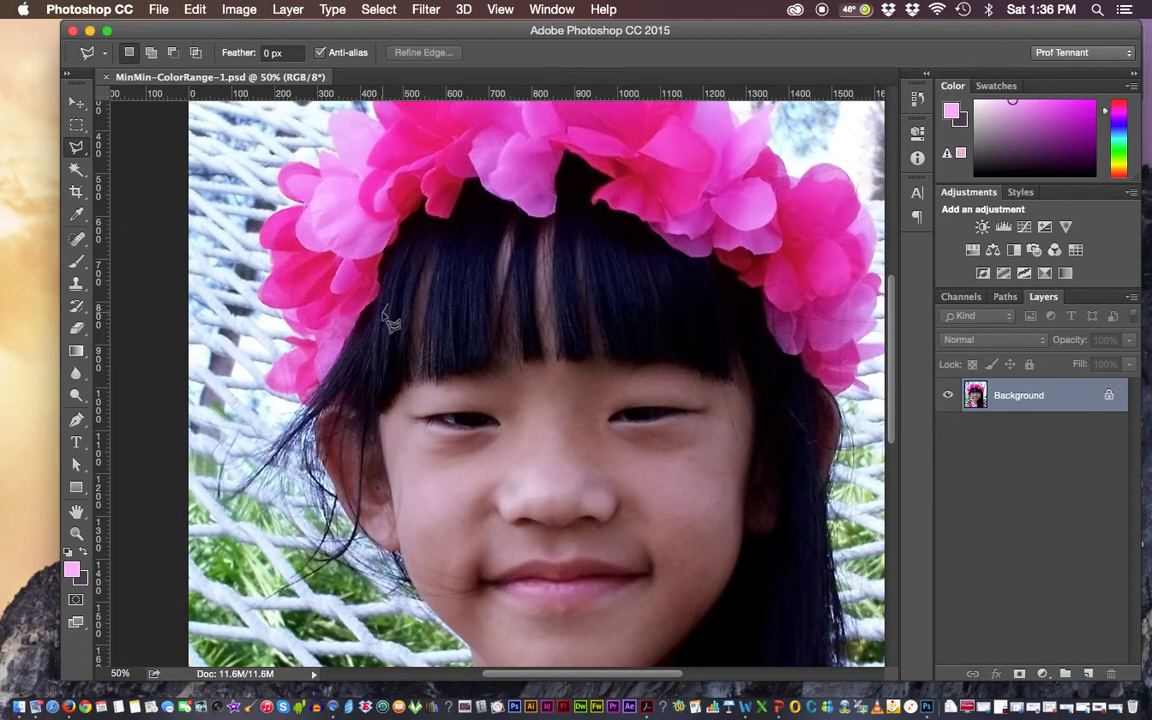
click(387, 306)
click(352, 403)
click(296, 413)
click(257, 393)
click(254, 275)
click(255, 228)
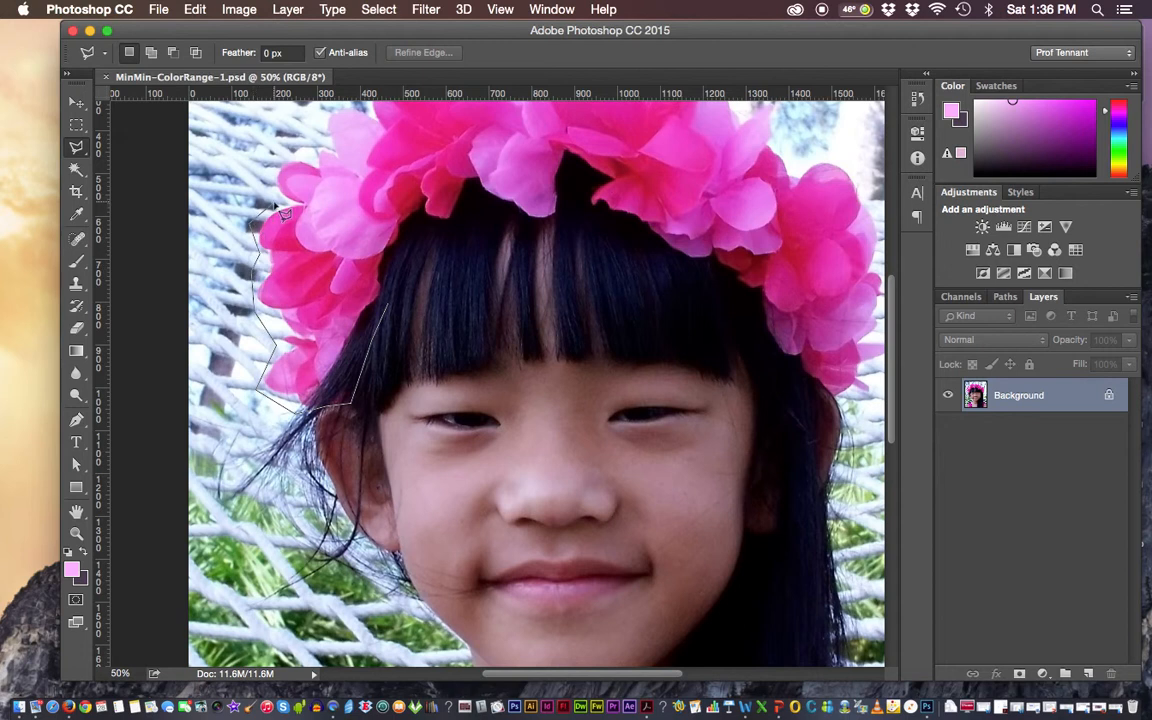
click(272, 172)
click(298, 147)
drag(317, 140, 278, 226)
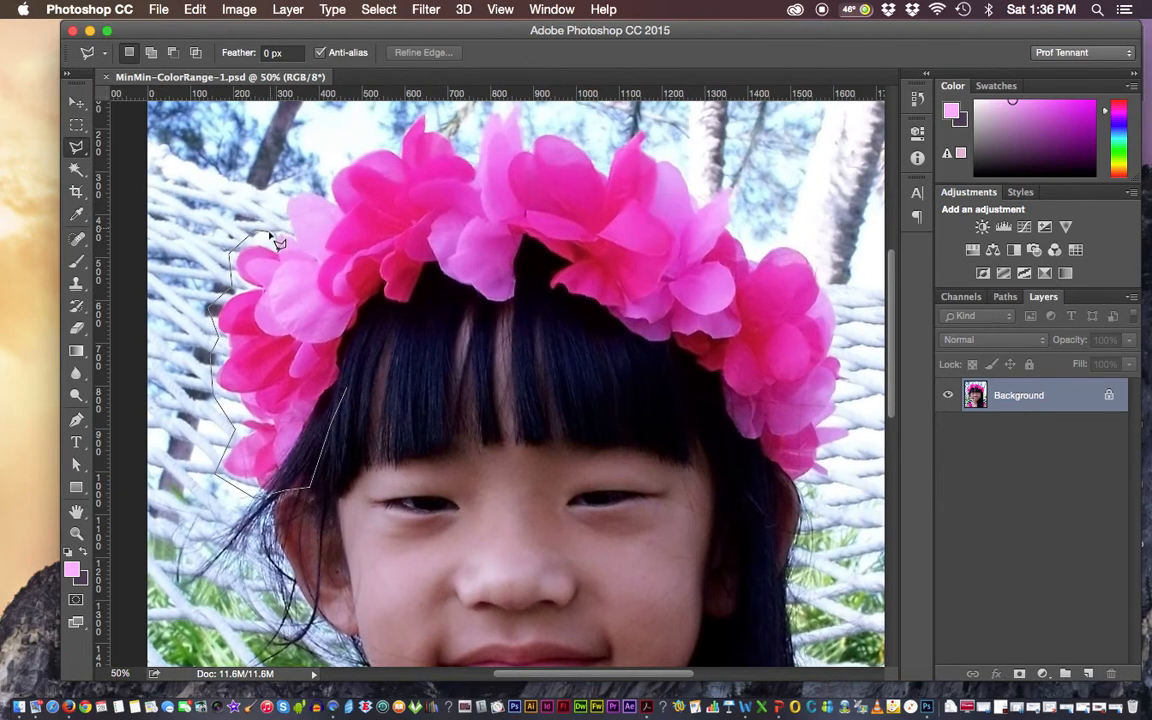
click(292, 181)
click(345, 151)
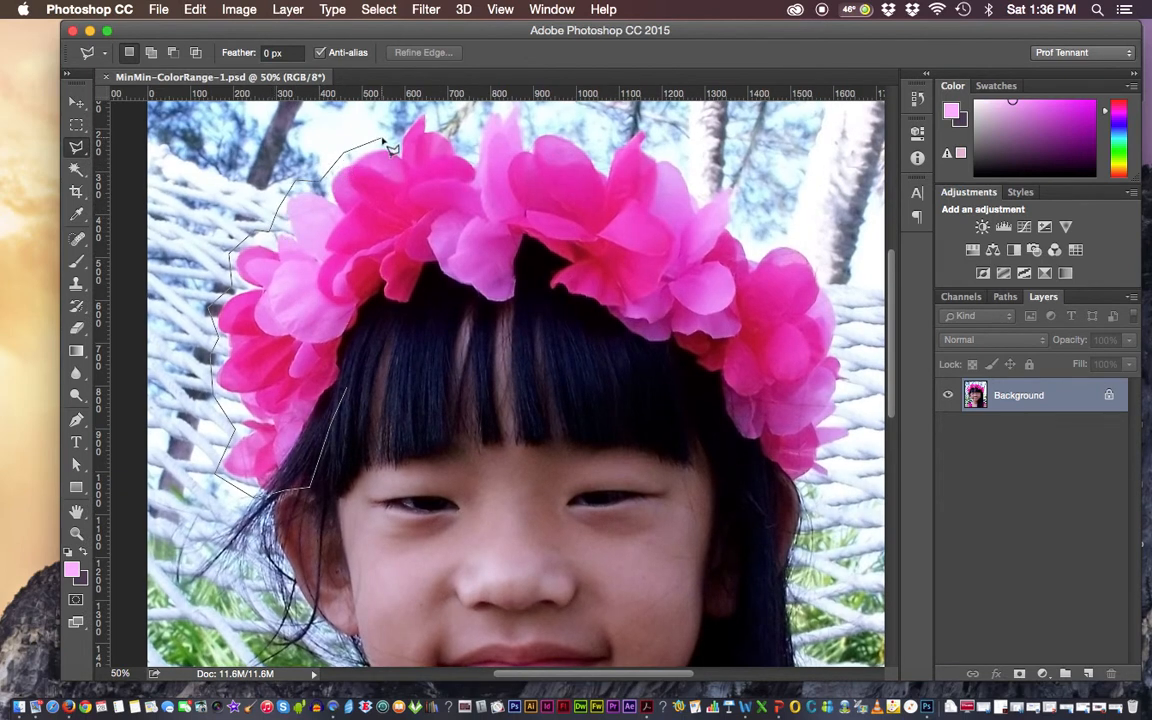
click(381, 140)
click(405, 118)
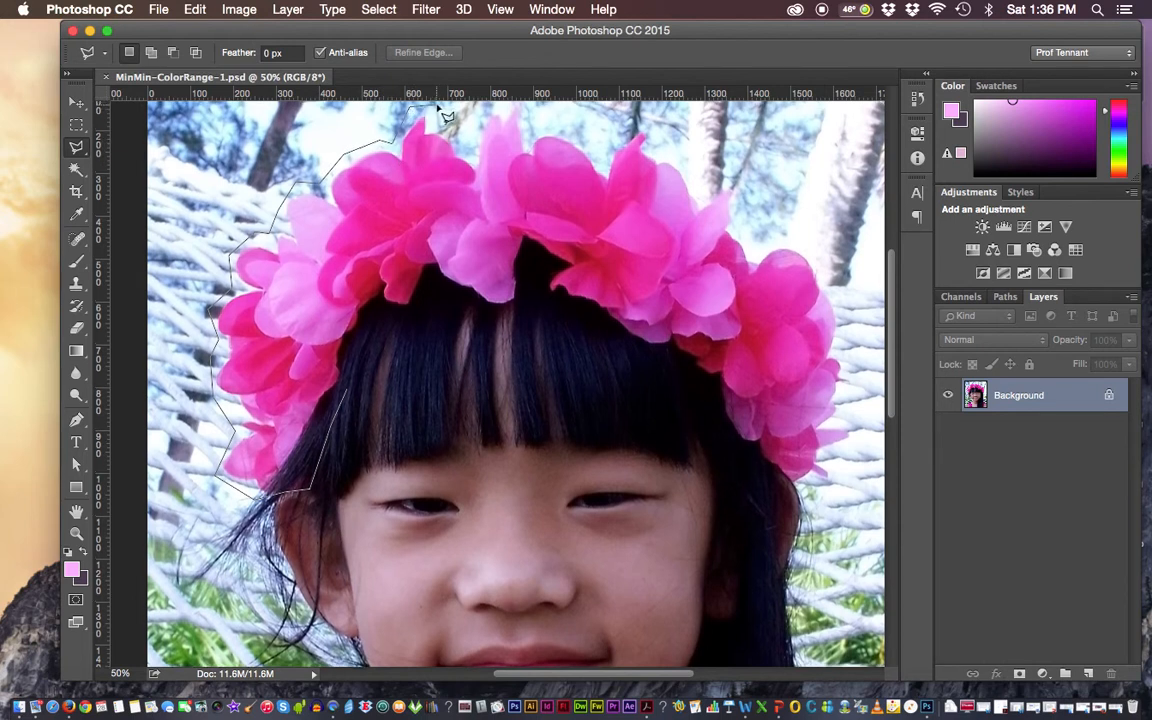
click(437, 105)
click(476, 151)
click(485, 112)
scroll(499, 105, up, 1)
click(499, 112)
click(528, 110)
click(529, 142)
click(558, 144)
click(601, 167)
click(634, 135)
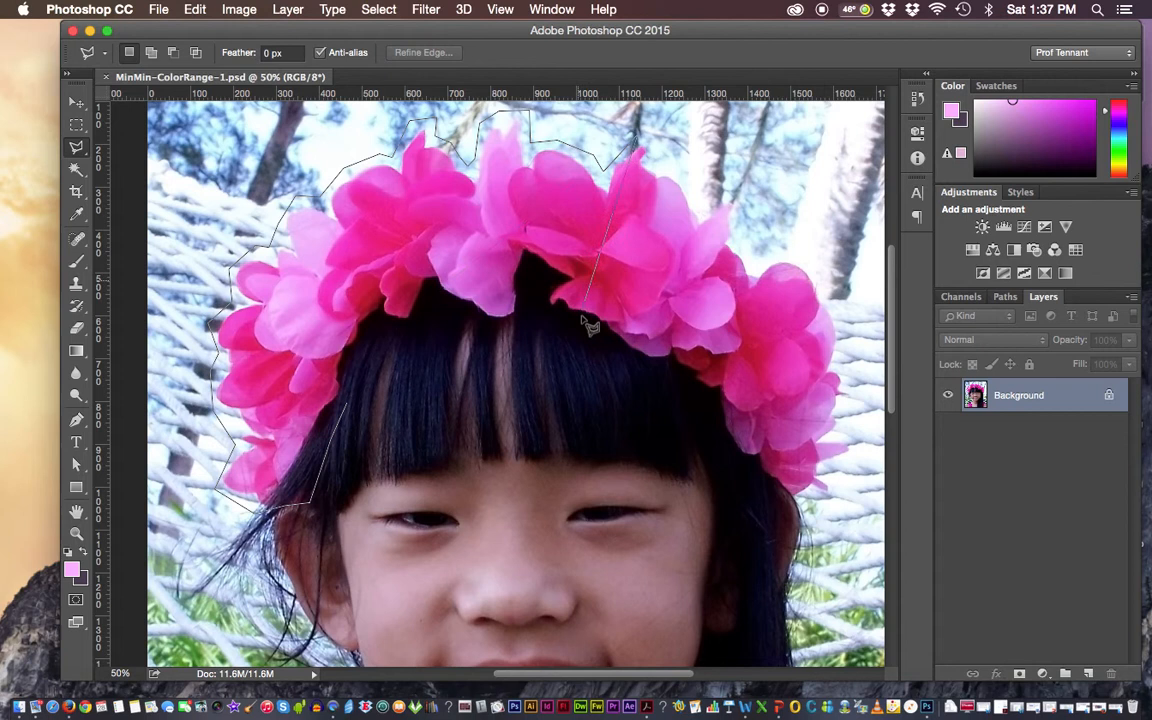
click(660, 165)
click(701, 187)
click(701, 203)
click(739, 192)
click(742, 247)
click(821, 278)
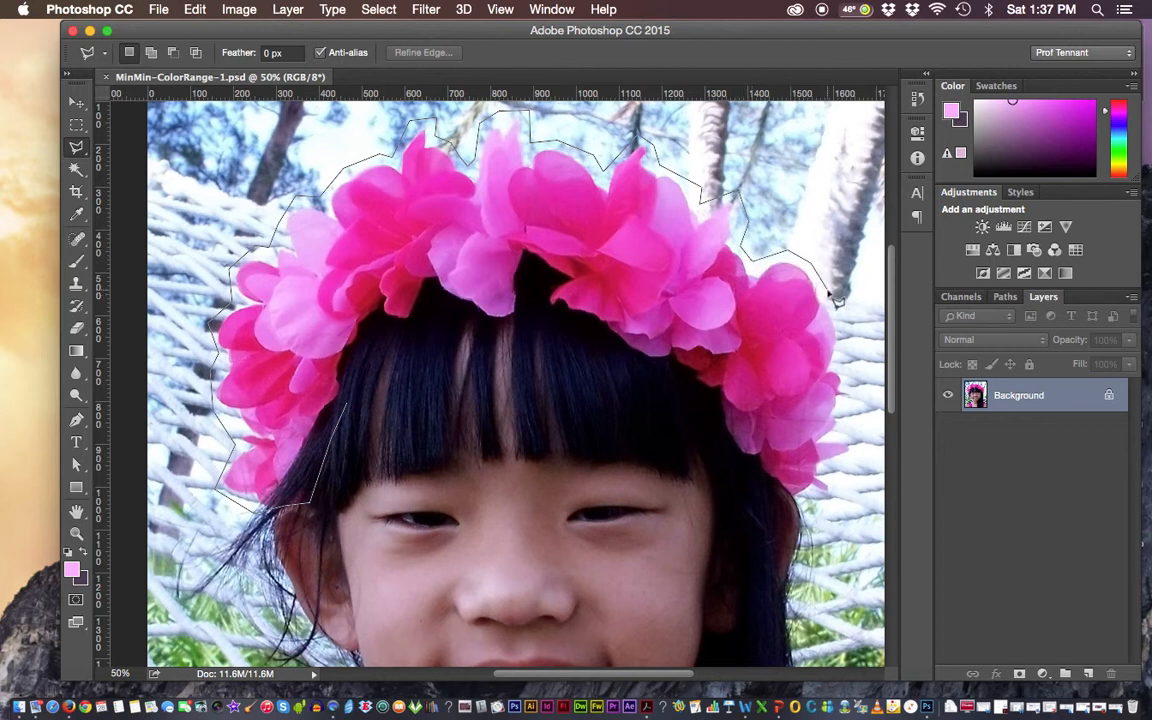
click(844, 326)
click(855, 443)
click(829, 473)
click(834, 490)
click(822, 504)
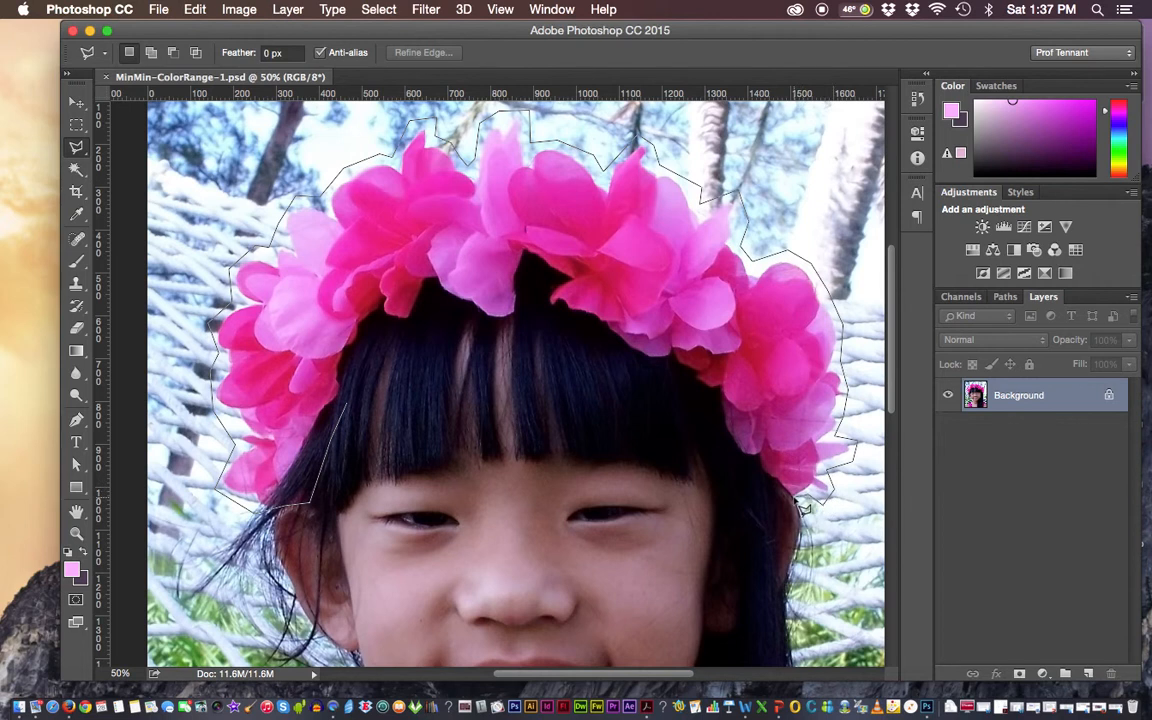
scroll(805, 508, up, 2)
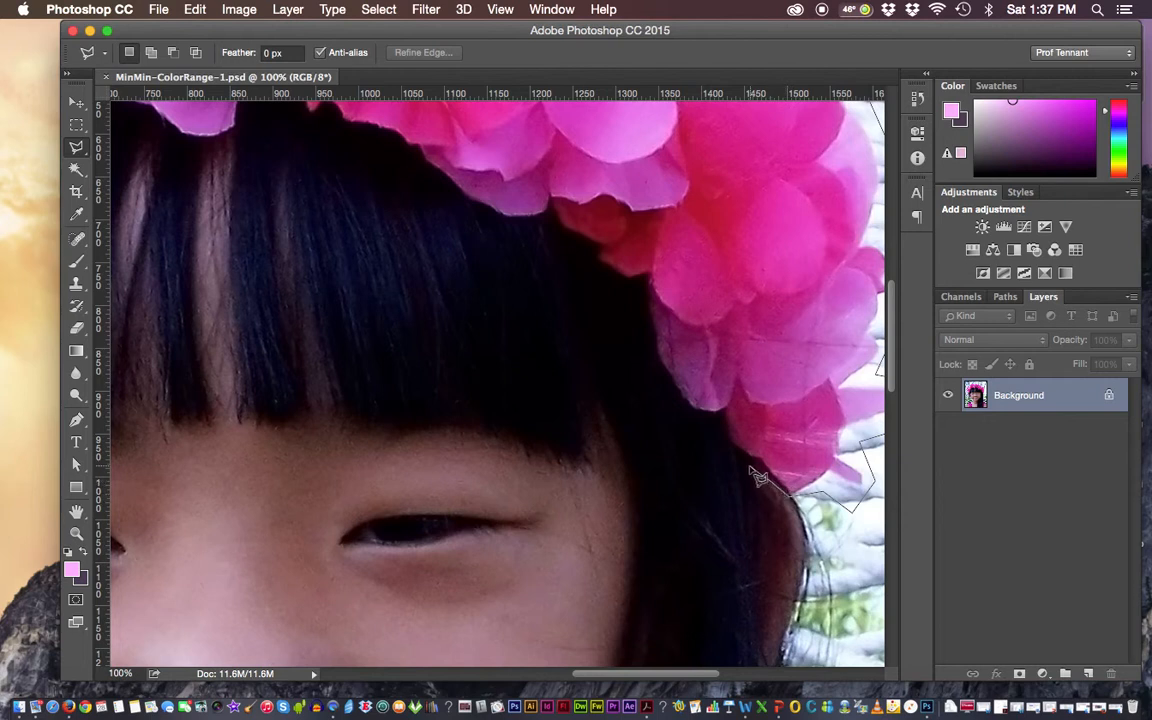
click(690, 422)
click(665, 398)
click(615, 308)
click(537, 242)
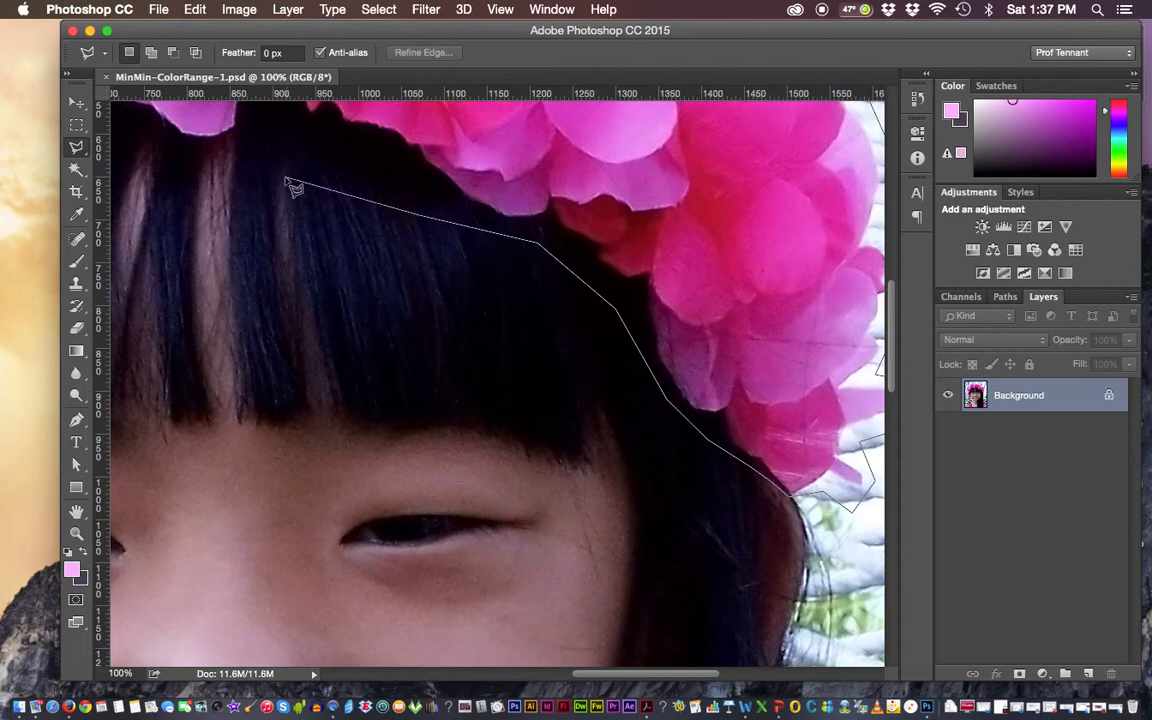
drag(285, 178, 720, 229)
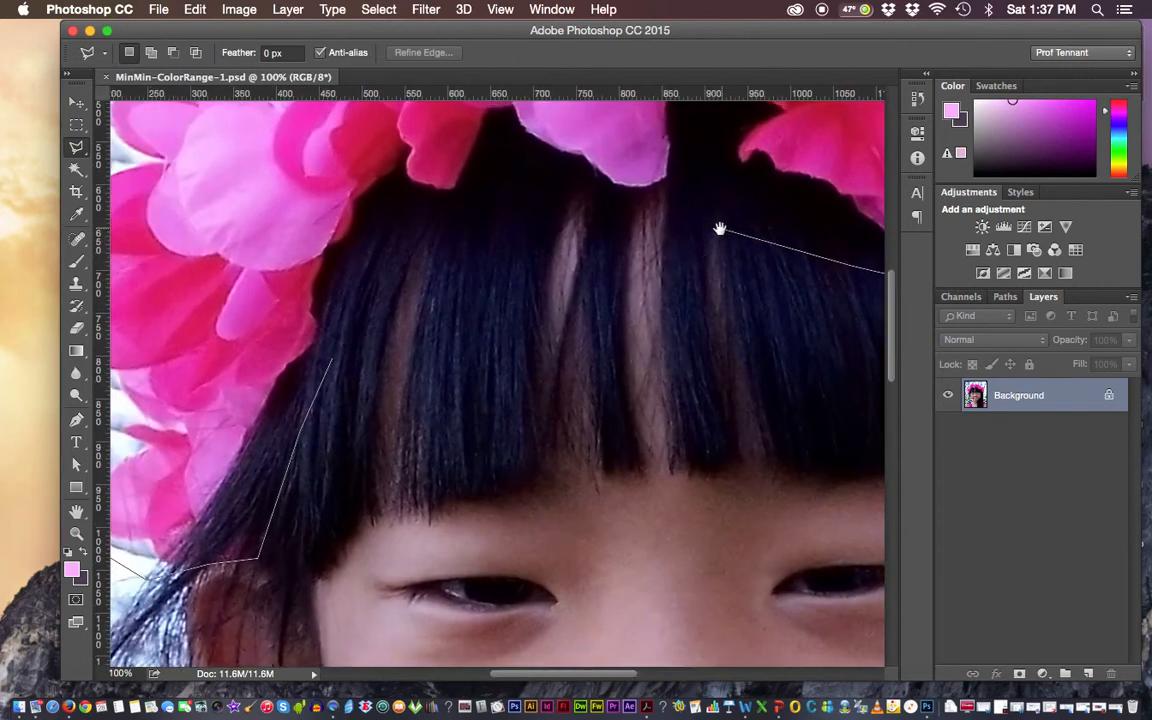
click(720, 229)
click(625, 230)
click(557, 242)
click(424, 268)
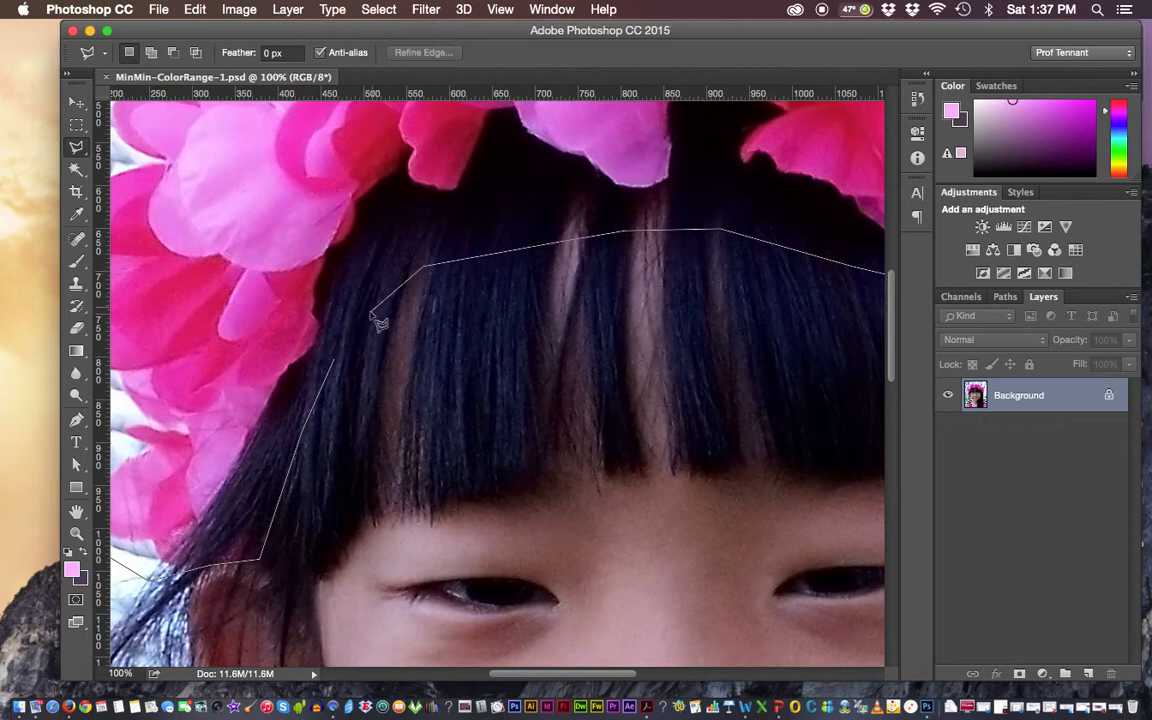
click(336, 362)
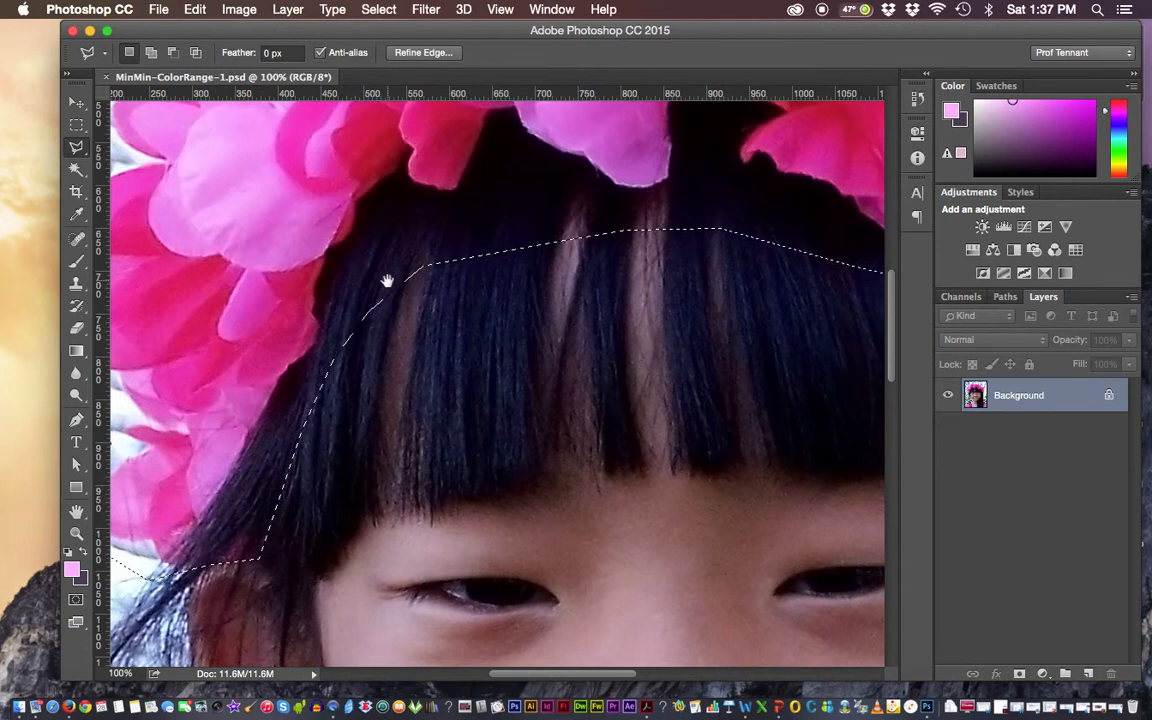
Step: Save the flower crown selection as a new channel named "basic selection" and show the document's channels
mouse_move(406, 265)
mouse_down()
mouse_move(591, 252)
mouse_move(427, 257)
mouse_up()
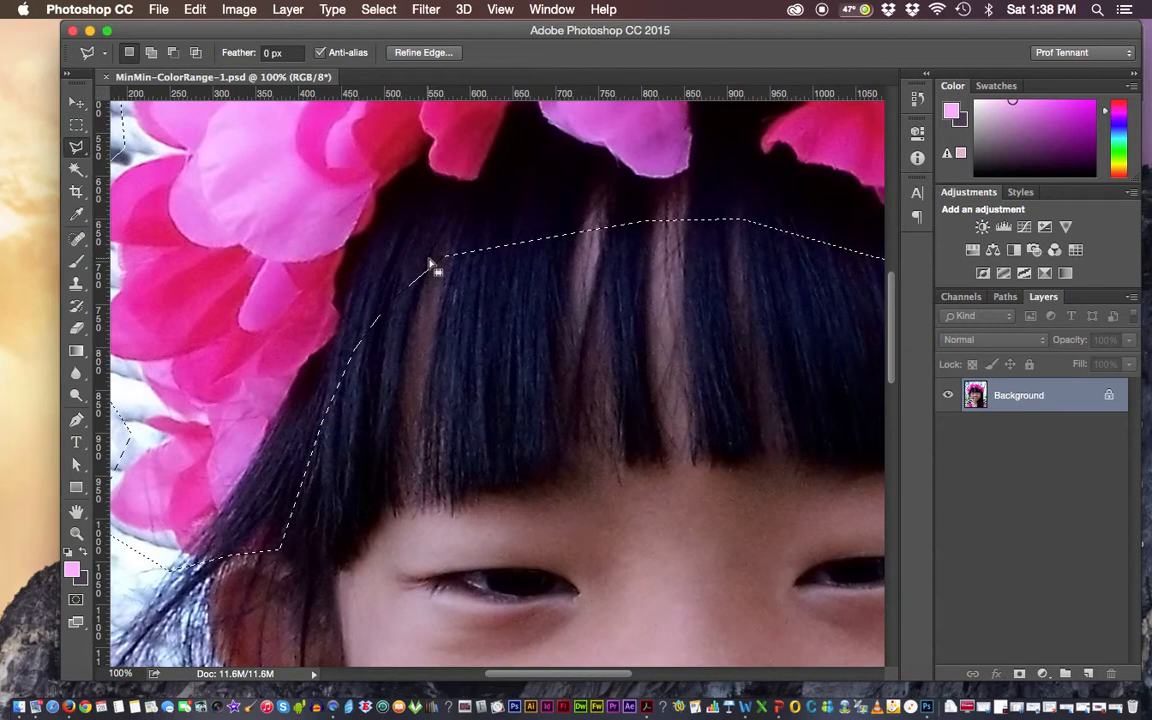
key(super+0)
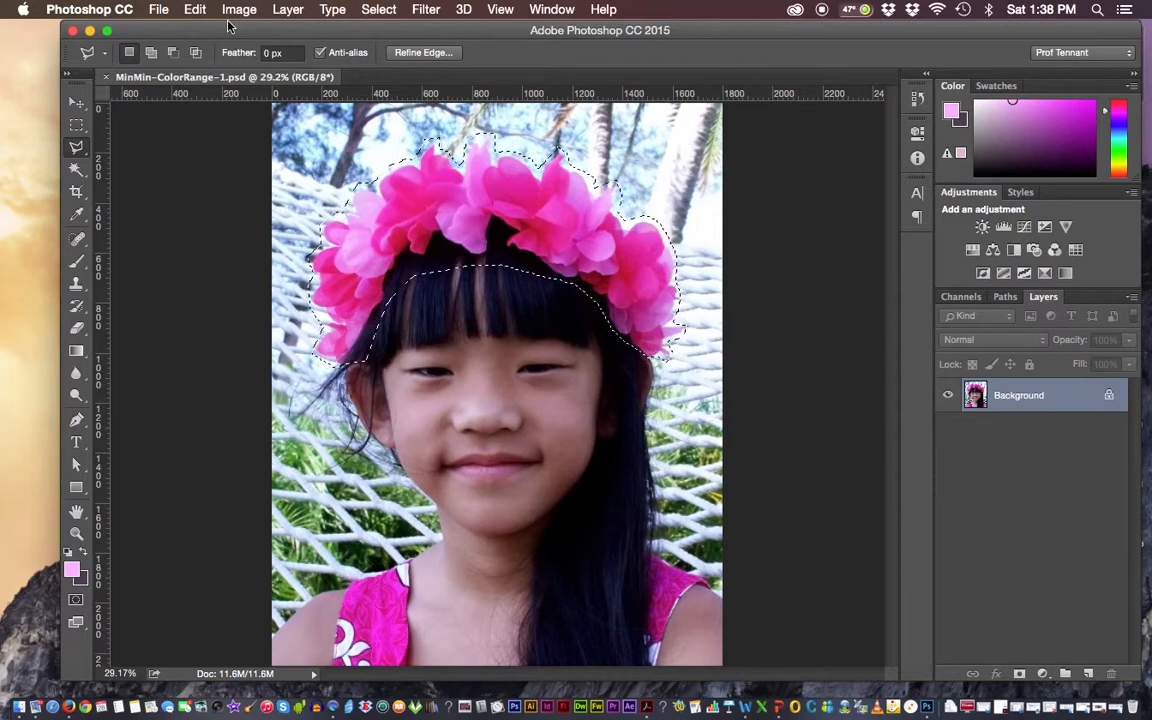
click(380, 10)
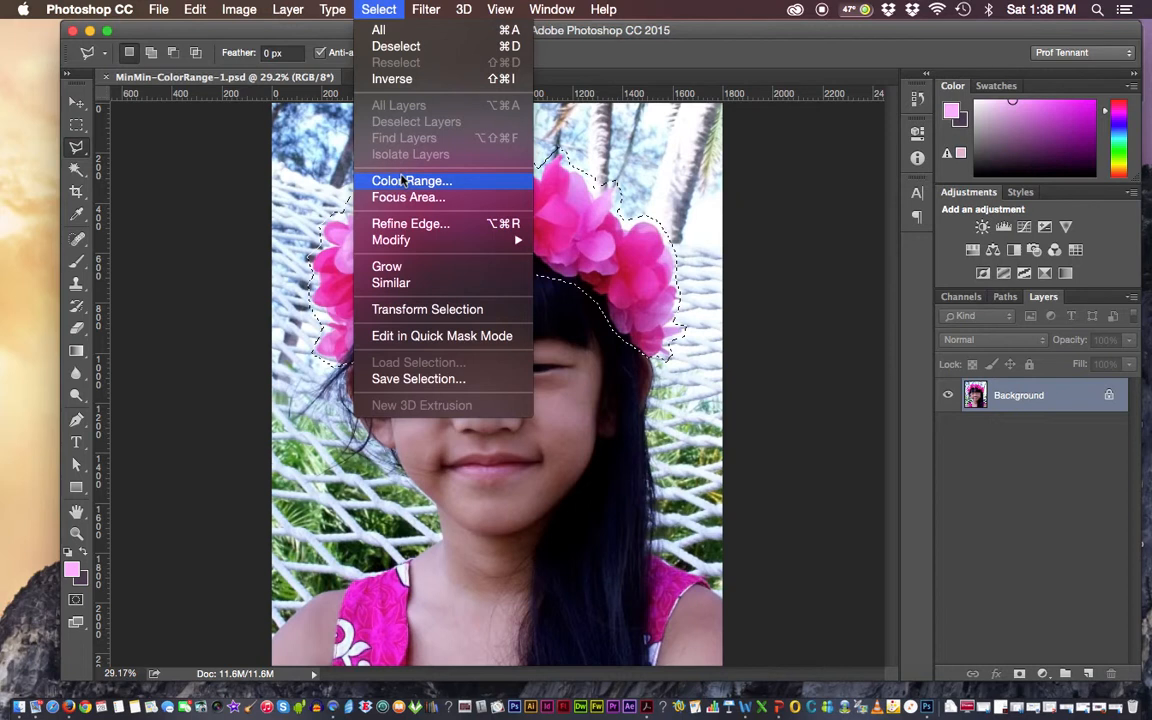
click(390, 381)
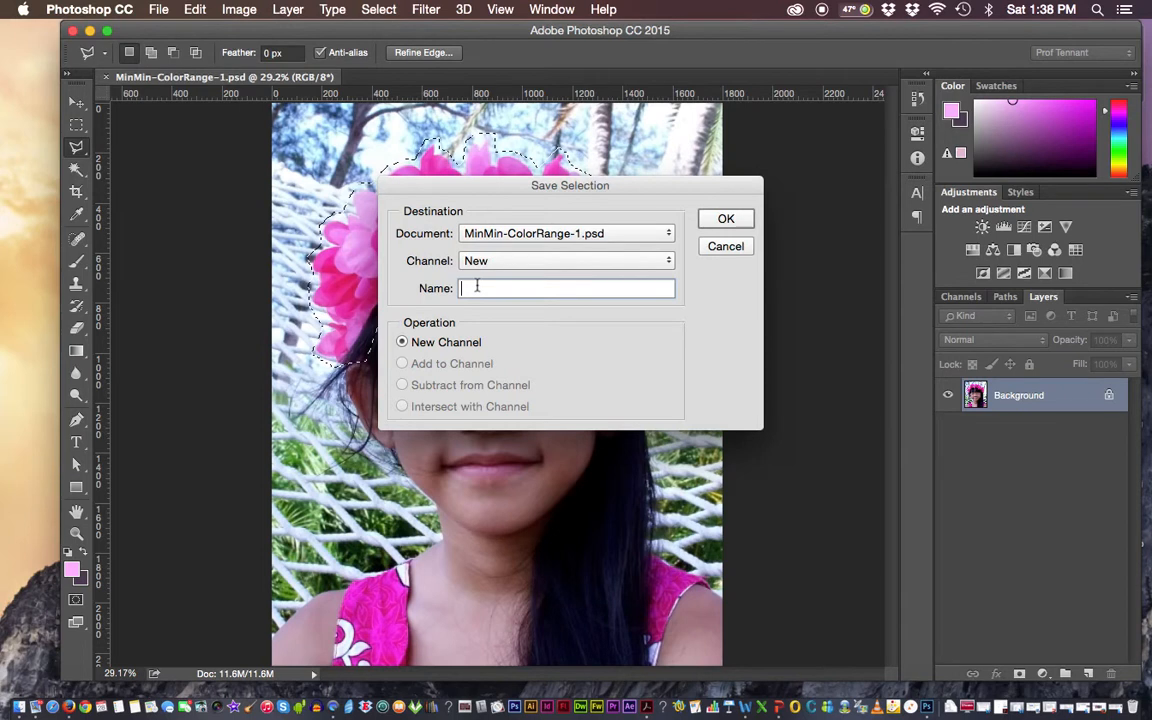
text(basic selection)
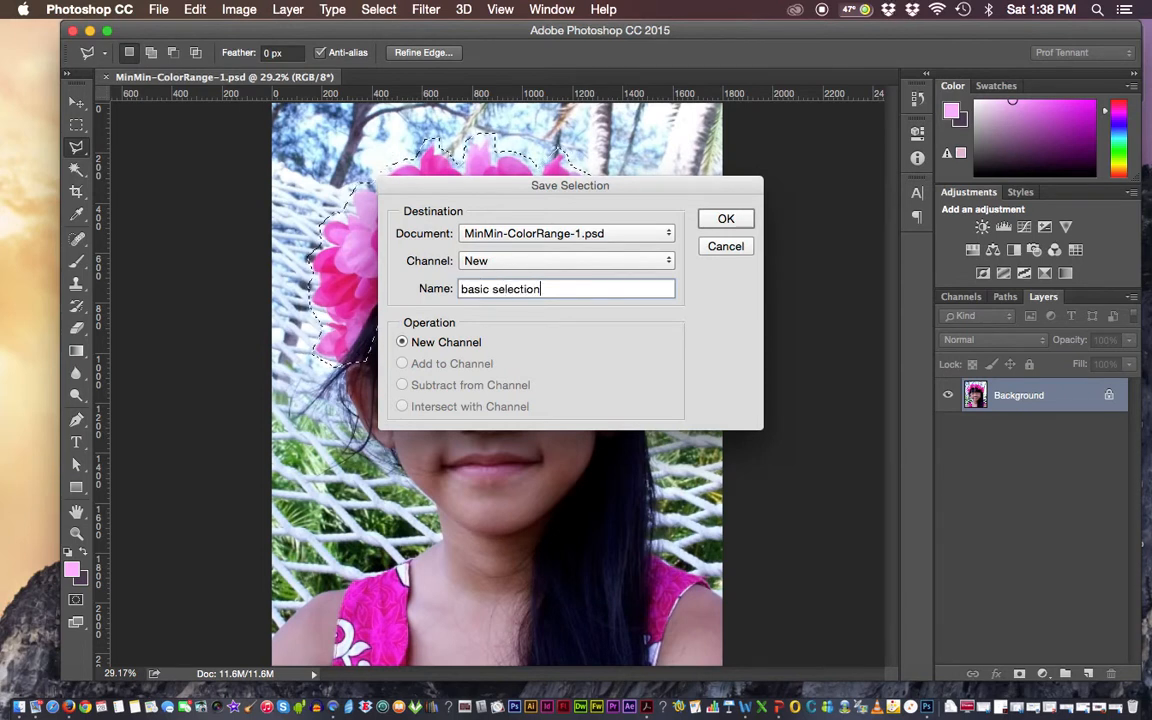
click(722, 222)
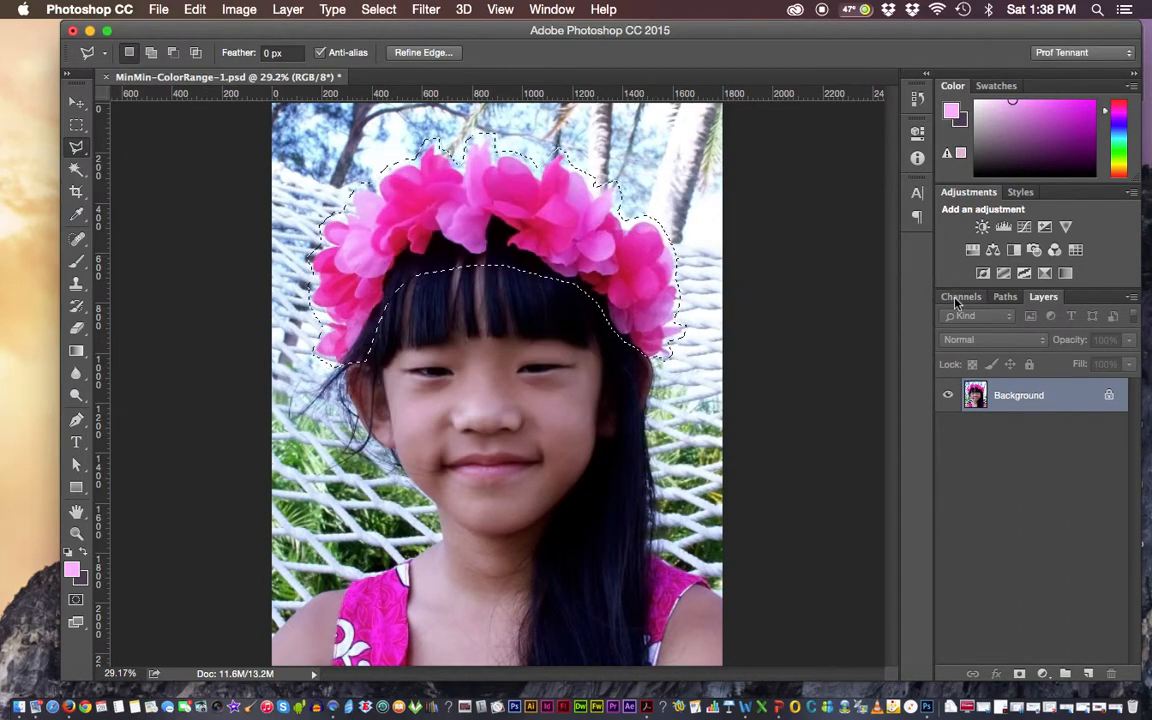
click(958, 298)
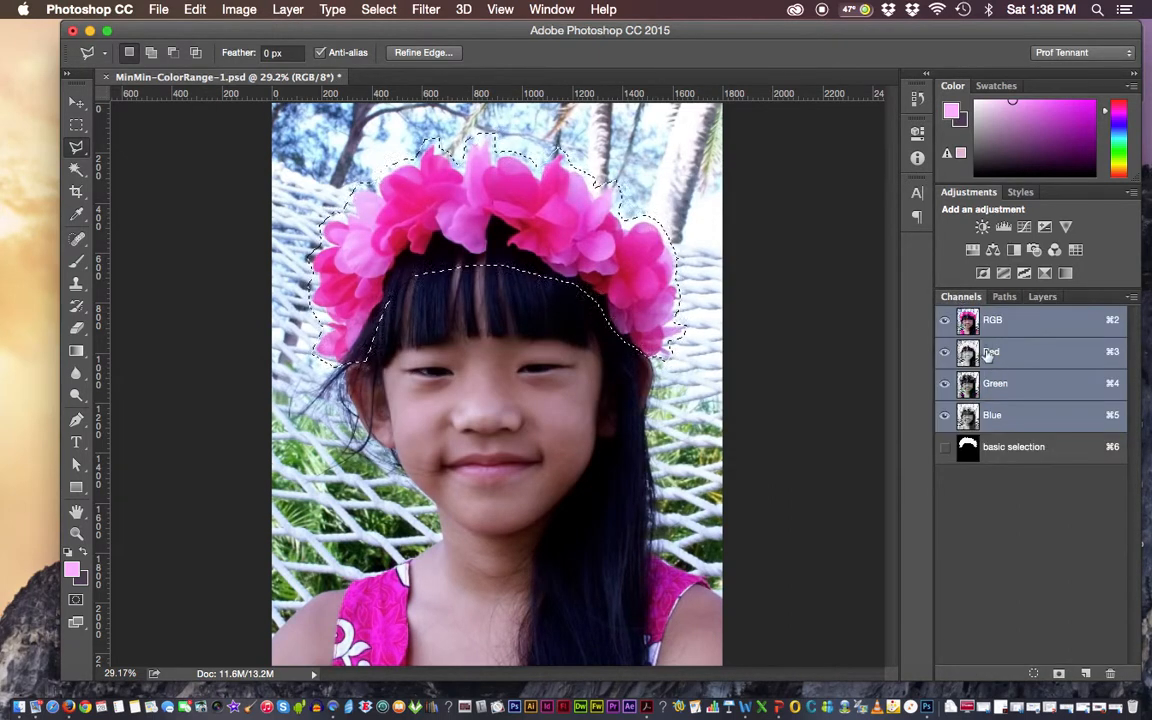